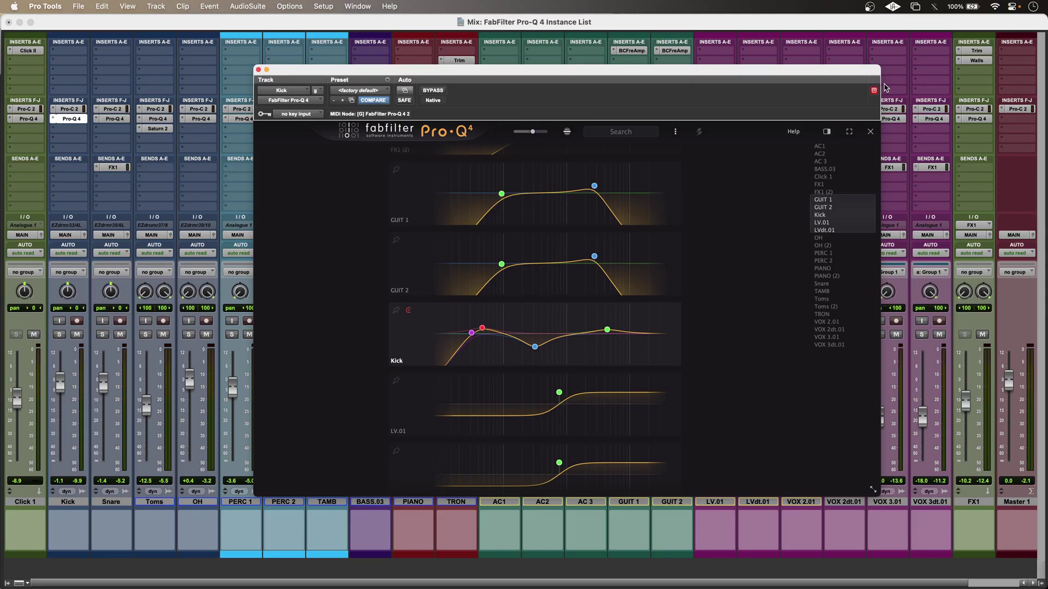
Step: Start playback, resize the instance rows, and scroll the list down to LVdt.01 and OH
{"action": "key", "text": "space"}
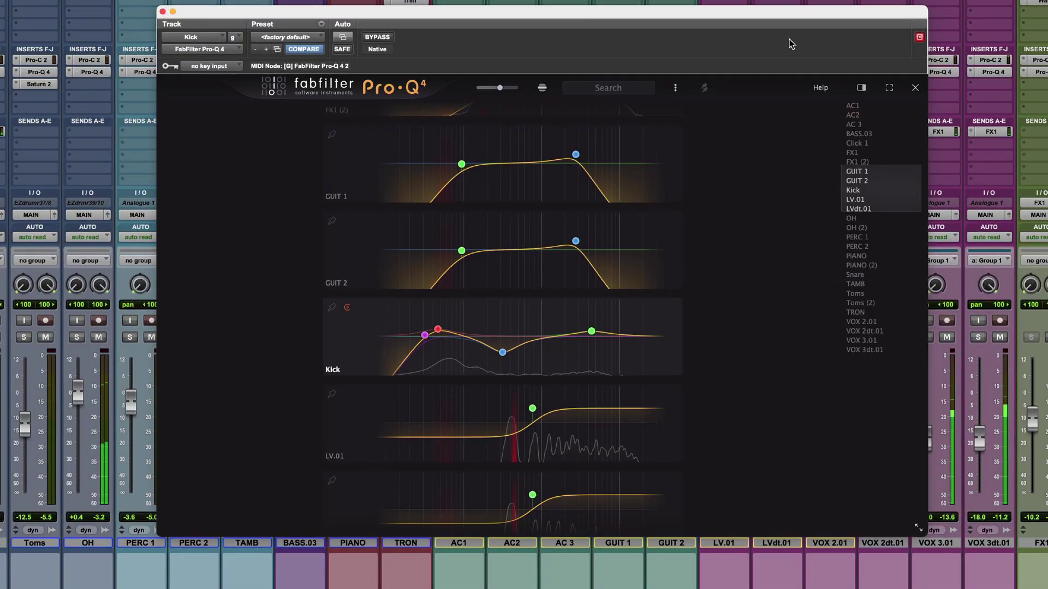
{"action": "mouse_move", "coordinate": [497, 93]}
{"action": "left_mouse_down"}
{"action": "mouse_move", "coordinate": [480, 93]}
{"action": "mouse_move", "coordinate": [509, 101]}
{"action": "mouse_move", "coordinate": [500, 97]}
{"action": "left_mouse_up"}
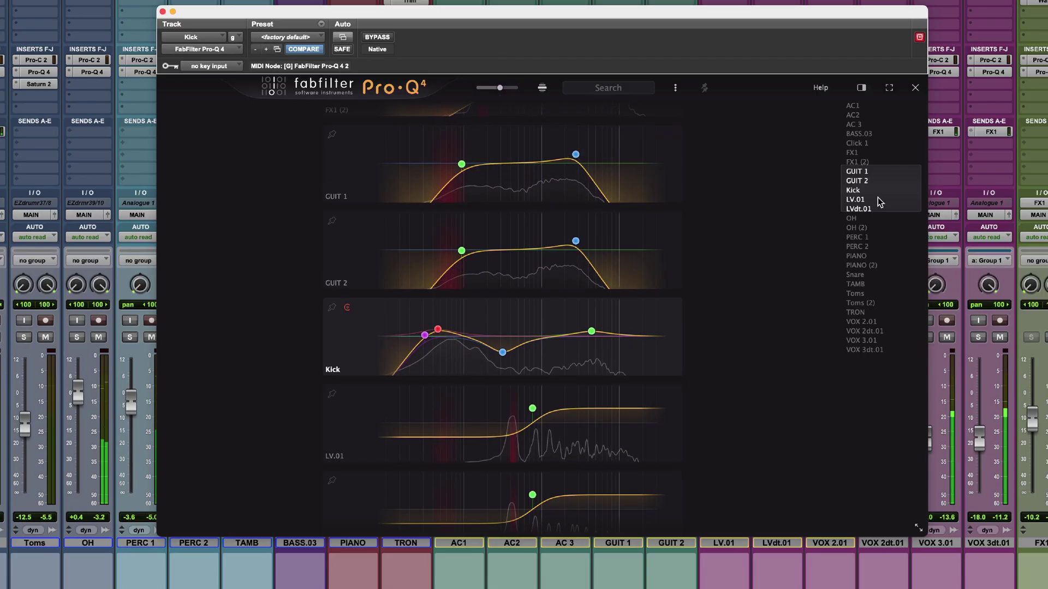
{"action": "mouse_move", "coordinate": [879, 192]}
{"action": "left_mouse_down"}
{"action": "mouse_move", "coordinate": [879, 276]}
{"action": "mouse_move", "coordinate": [872, 183]}
{"action": "mouse_move", "coordinate": [873, 211]}
{"action": "left_mouse_up"}
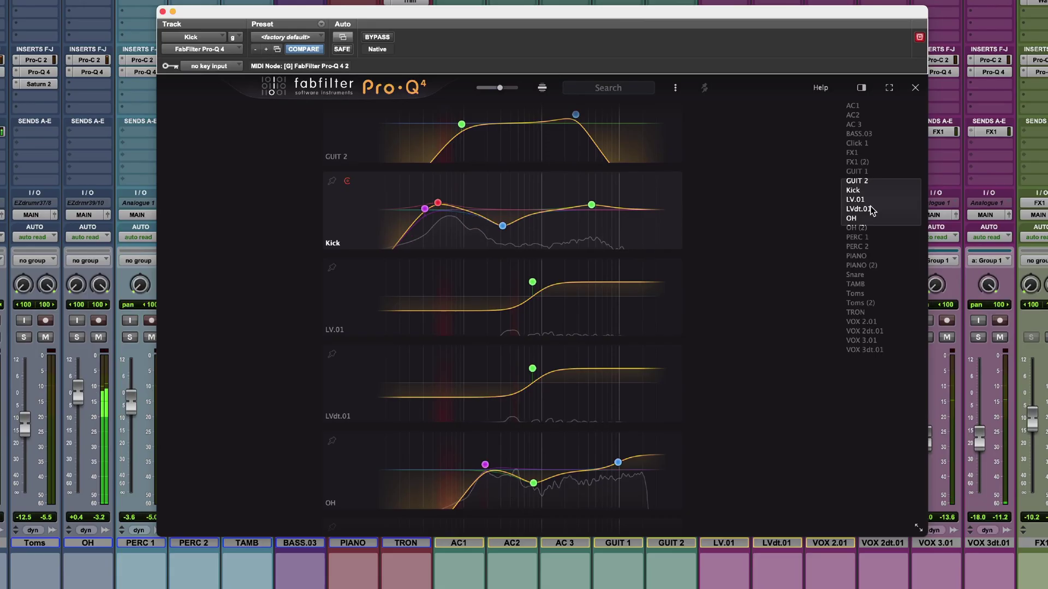
Step: Enlarge the rows, then pull LVdt.01's high shelf down into a cut and undo it
{"action": "left_click_drag", "start_coordinate": [502, 89], "coordinate": [506, 90]}
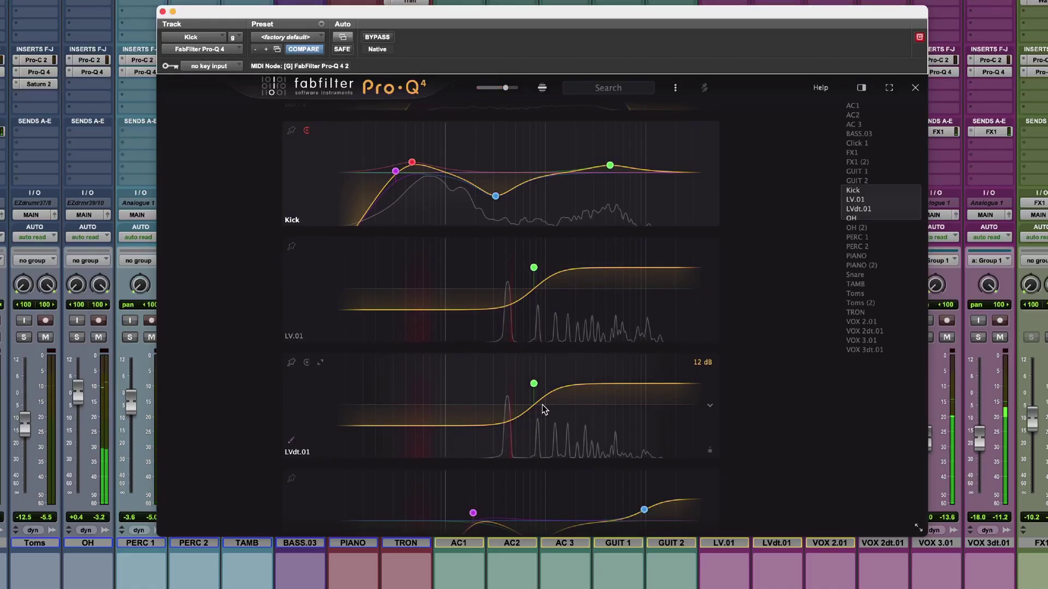
{"action": "mouse_move", "coordinate": [534, 384]}
{"action": "left_mouse_down"}
{"action": "mouse_move", "coordinate": [543, 414]}
{"action": "mouse_move", "coordinate": [545, 387]}
{"action": "left_mouse_up"}
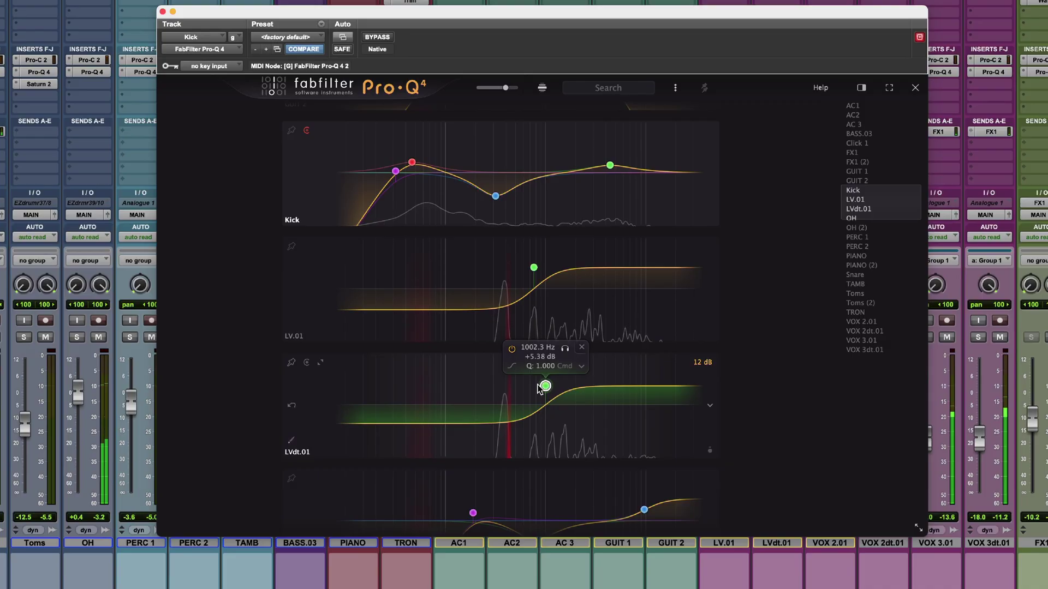
{"action": "left_click", "coordinate": [294, 408]}
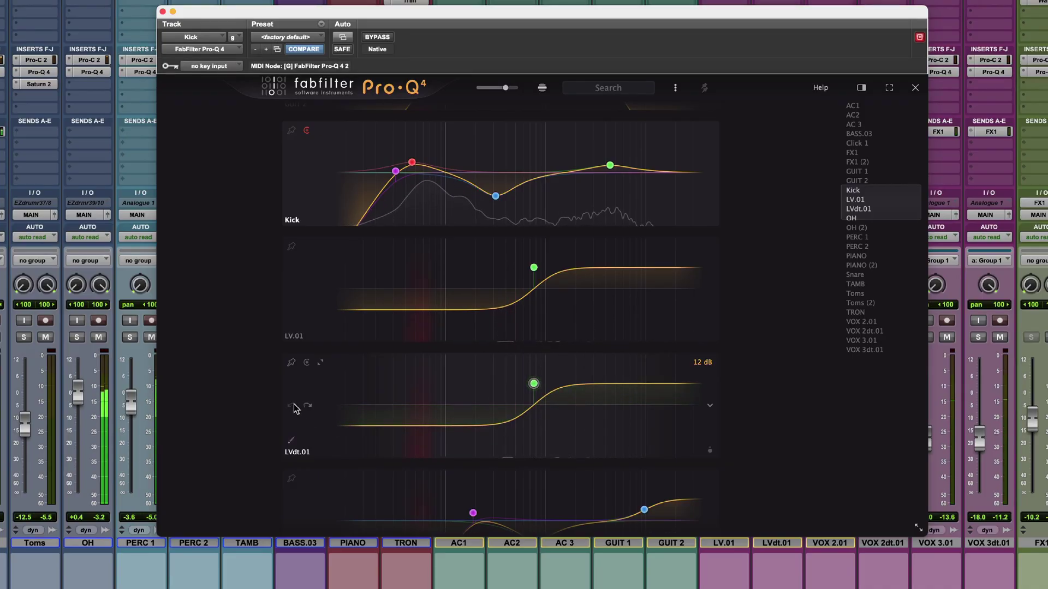
Step: Draw a freehand EQ curve on LVdt.01, undo it, and shrink the rows again
{"action": "left_click", "coordinate": [291, 441]}
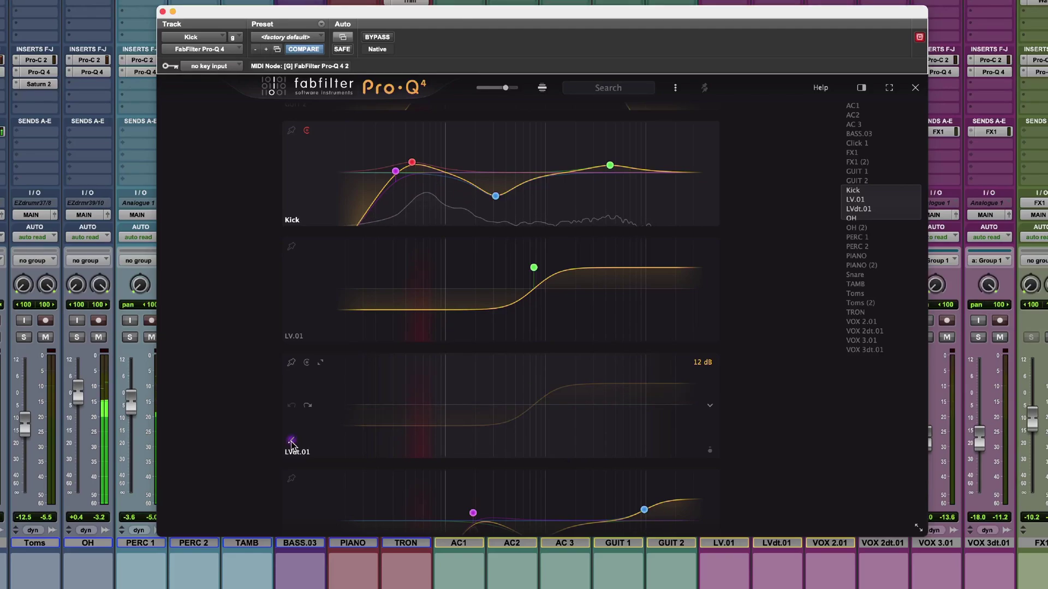
{"action": "mouse_move", "coordinate": [341, 456]}
{"action": "left_mouse_down"}
{"action": "mouse_move", "coordinate": [472, 362]}
{"action": "mouse_move", "coordinate": [529, 456]}
{"action": "mouse_move", "coordinate": [570, 386]}
{"action": "mouse_move", "coordinate": [623, 412]}
{"action": "left_mouse_up"}
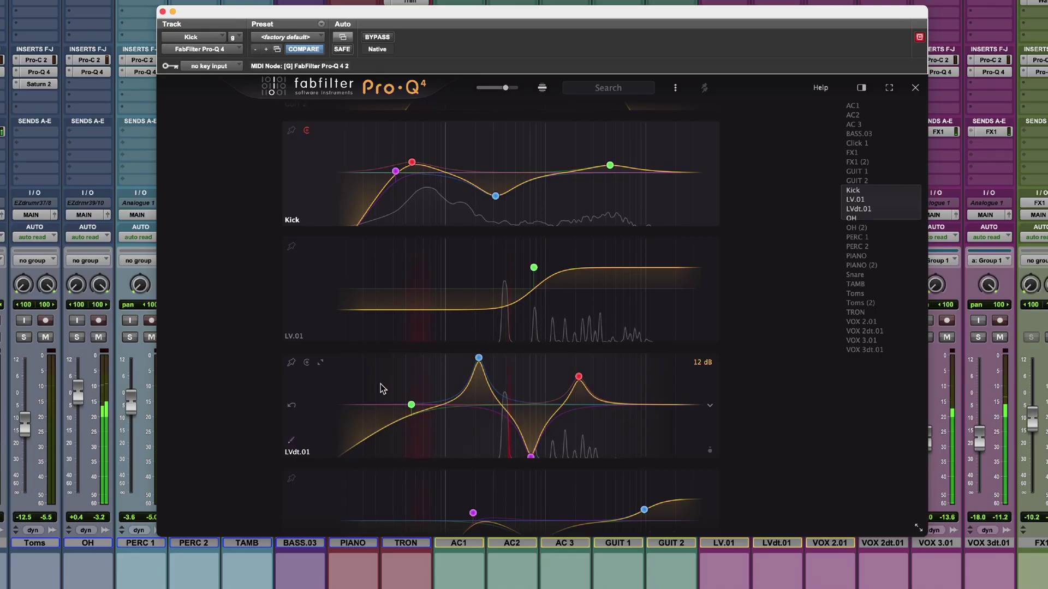
{"action": "left_click", "coordinate": [292, 407]}
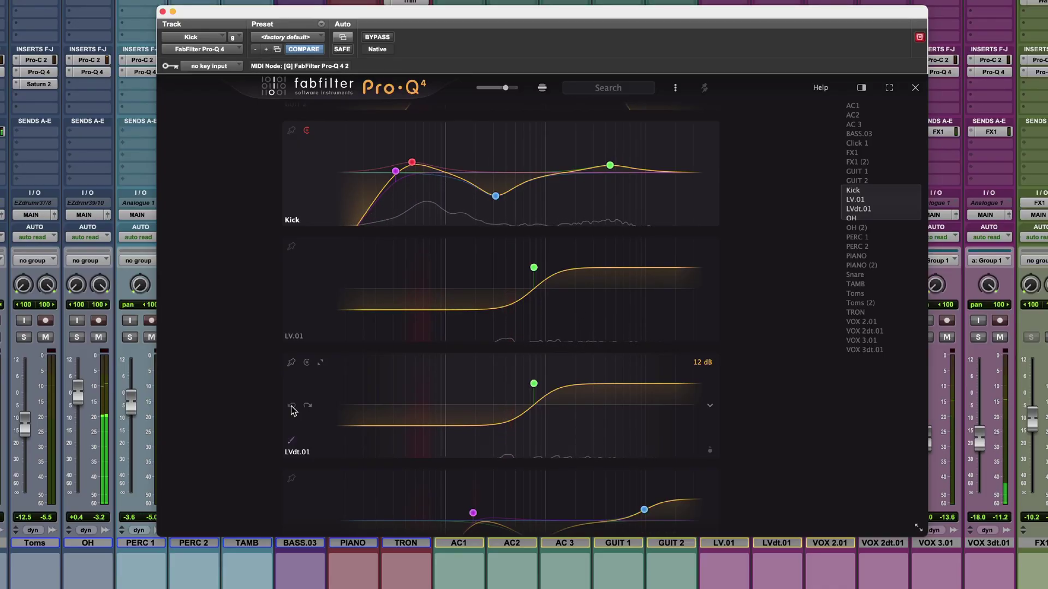
{"action": "mouse_move", "coordinate": [506, 88]}
{"action": "left_mouse_down"}
{"action": "mouse_move", "coordinate": [473, 89]}
{"action": "mouse_move", "coordinate": [496, 90]}
{"action": "left_mouse_up"}
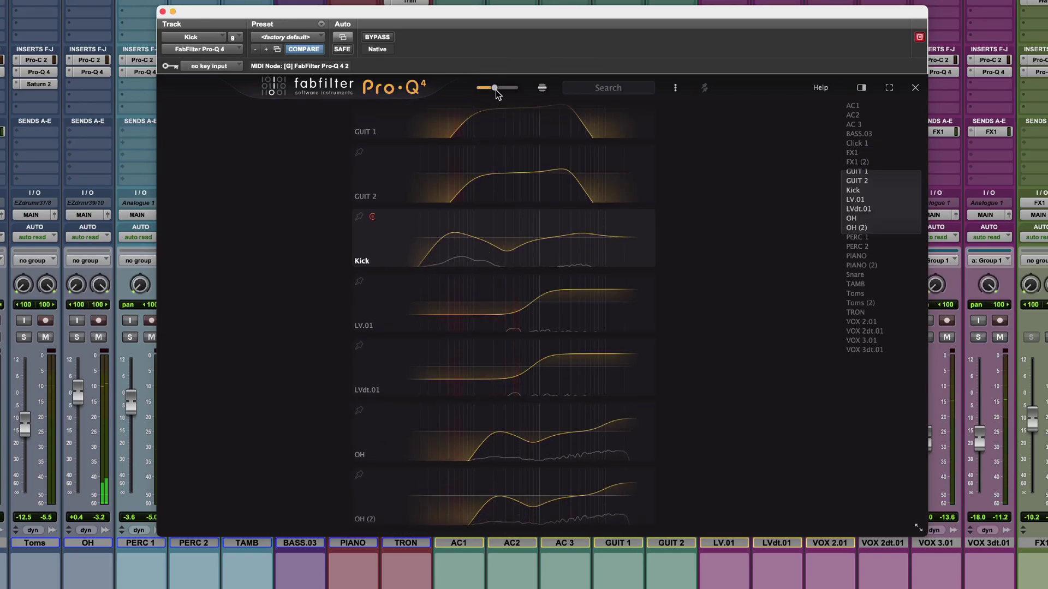
Step: Close the Instance List back to the Kick EQ, then reopen it and scroll through the rows
{"action": "left_click", "coordinate": [915, 88]}
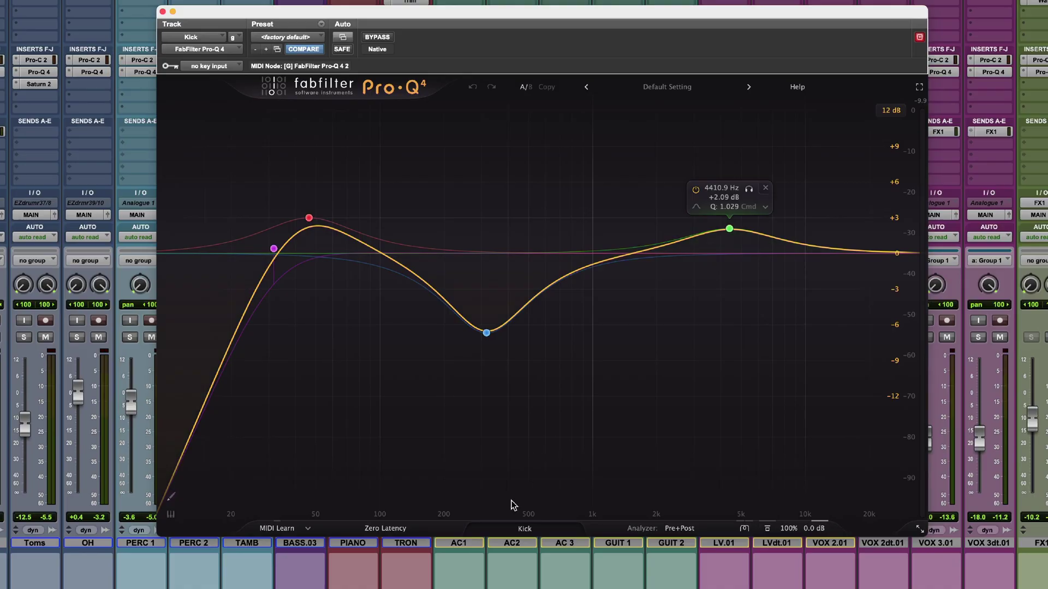
{"action": "left_click", "coordinate": [525, 529]}
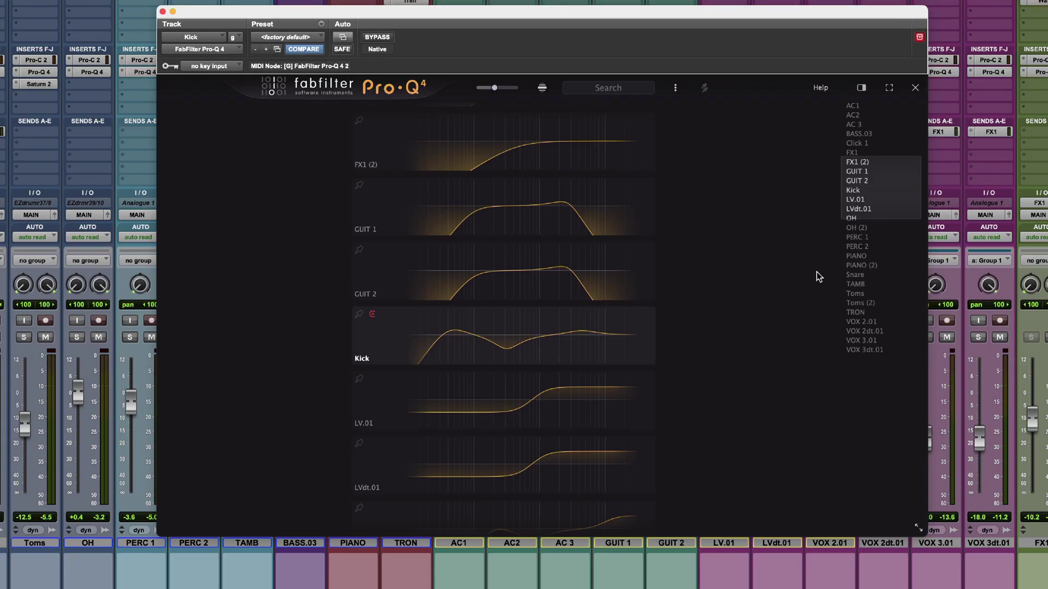
{"action": "scroll", "coordinate": [876, 197], "scroll_direction": "down", "scroll_amount": 3}
{"action": "scroll", "coordinate": [876, 197], "scroll_direction": "up", "scroll_amount": 4}
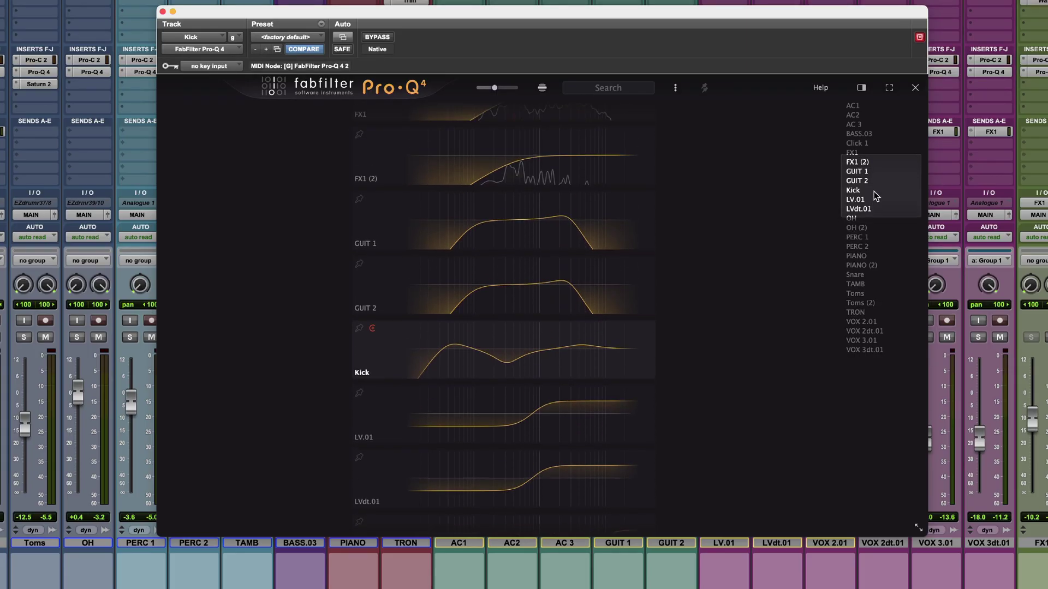
Step: Scroll through the rows with the focused-row enlarge mode on, then return to evenly sized rows
{"action": "left_click", "coordinate": [542, 90]}
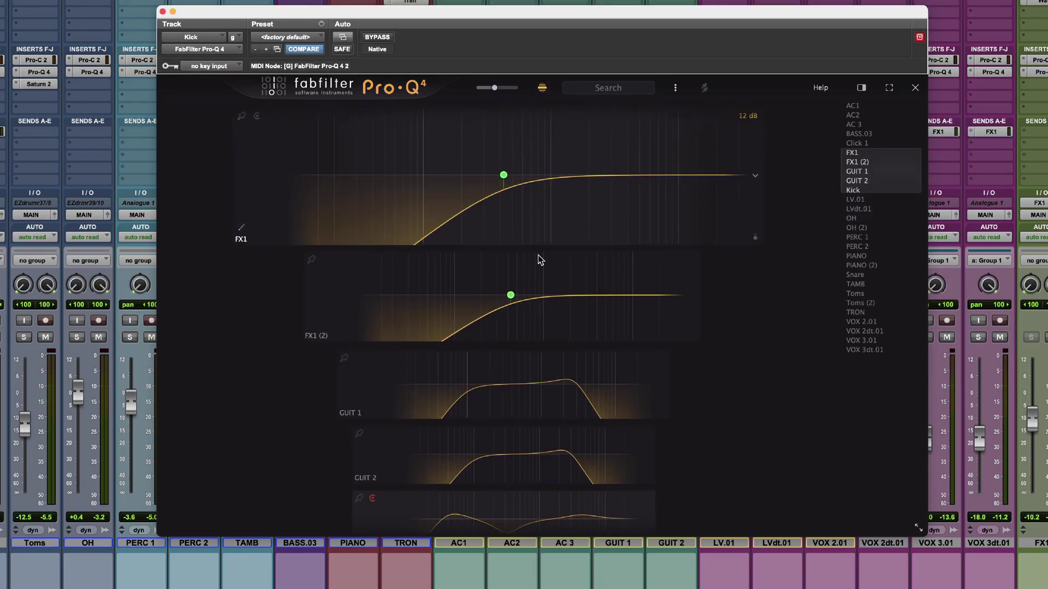
{"action": "scroll", "coordinate": [538, 255], "scroll_direction": "down", "scroll_amount": 2}
{"action": "scroll", "coordinate": [538, 301], "scroll_direction": "down", "scroll_amount": 1}
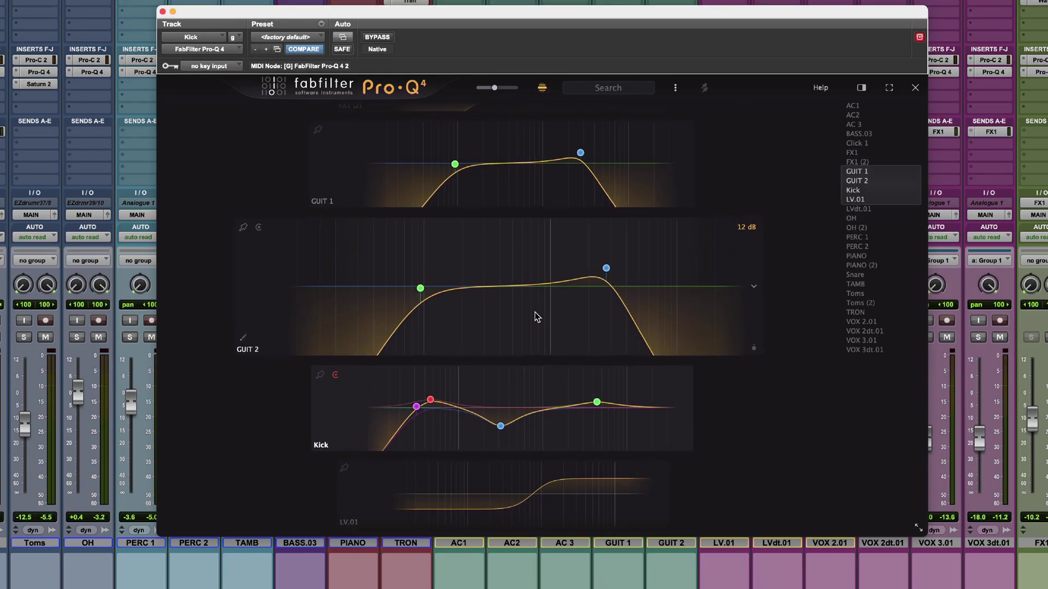
{"action": "scroll", "coordinate": [535, 364], "scroll_direction": "down", "scroll_amount": 1}
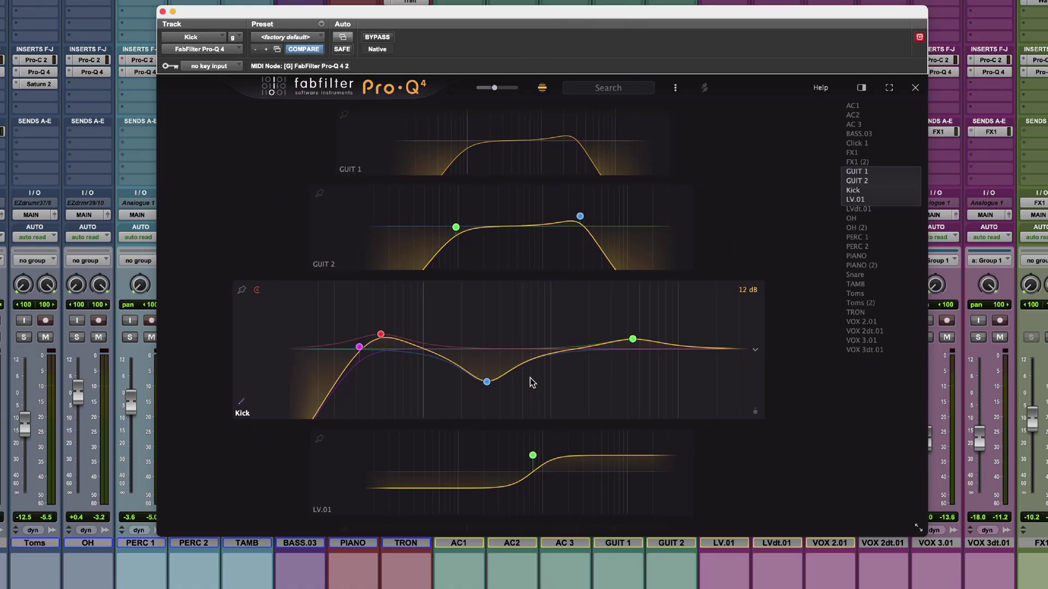
{"action": "left_click", "coordinate": [544, 89]}
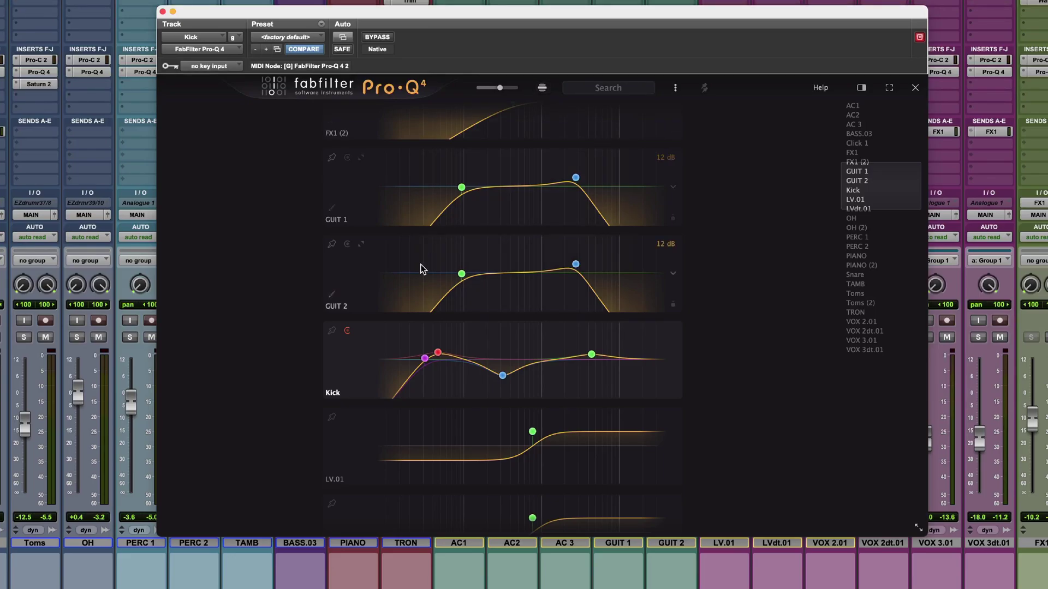
Step: Expand GUIT 2 into a large EQ display, collapse it, and focus the instance Search field
{"action": "left_click", "coordinate": [361, 245]}
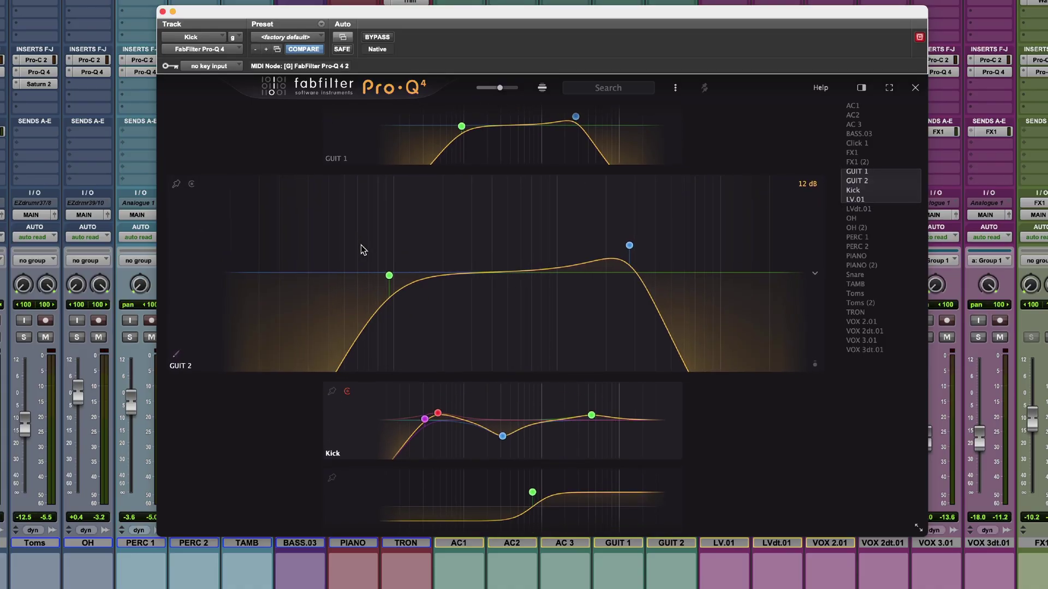
{"action": "left_click", "coordinate": [247, 452]}
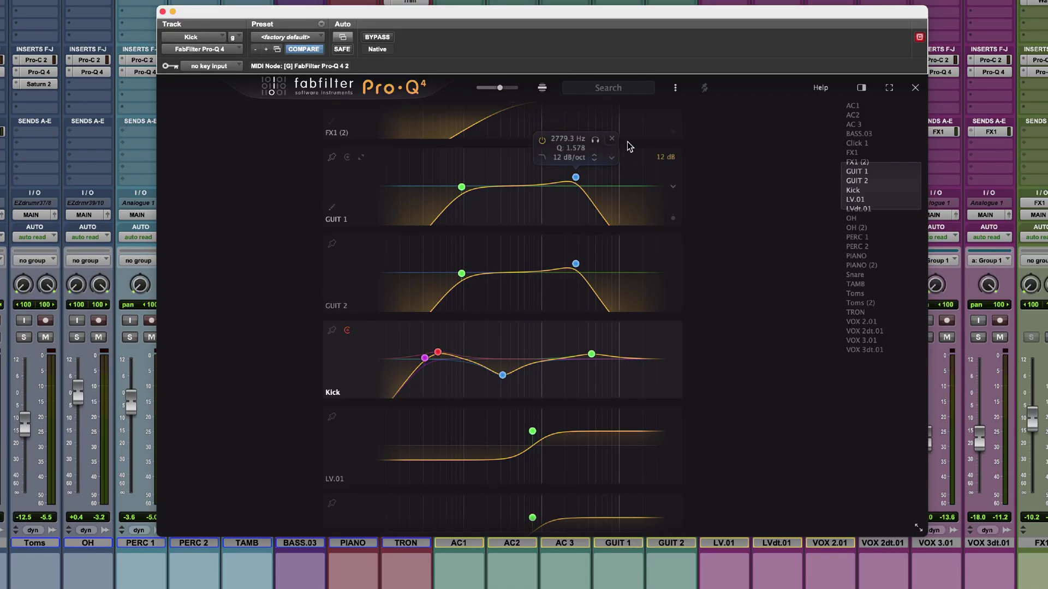
{"action": "left_click", "coordinate": [618, 88]}
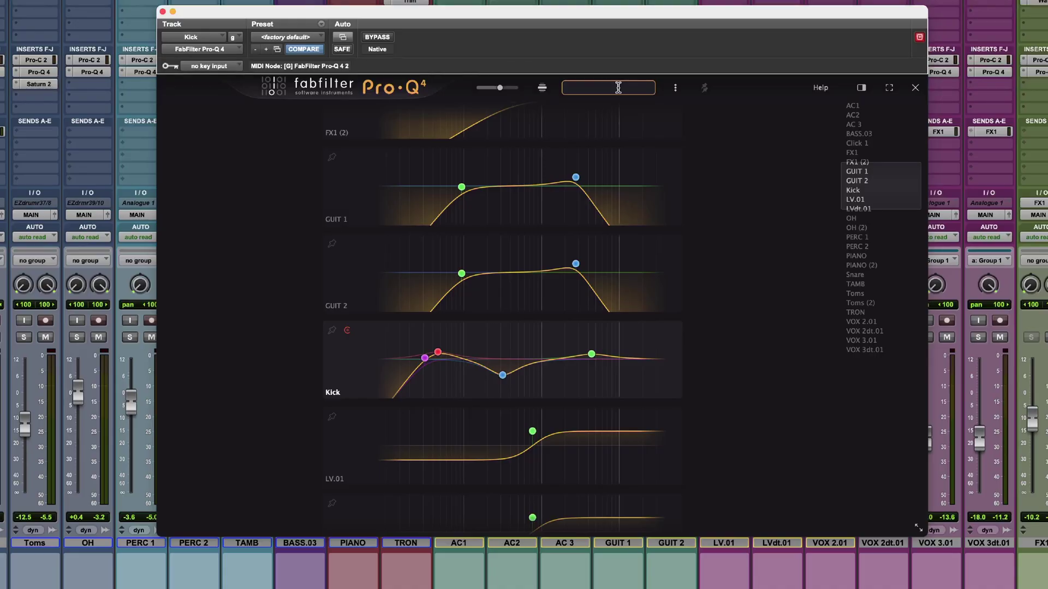
{"action": "type", "text": "s"}
{"action": "key", "text": "BackSpace"}
{"action": "scroll", "coordinate": [335, 211], "scroll_direction": "up", "scroll_amount": 10}
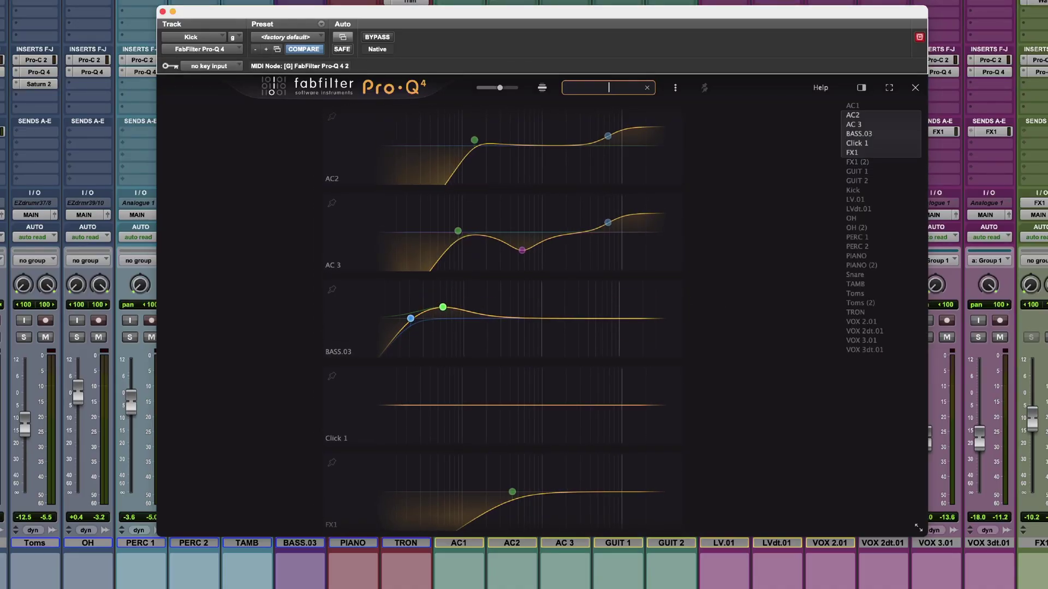
{"action": "left_click", "coordinate": [331, 203]}
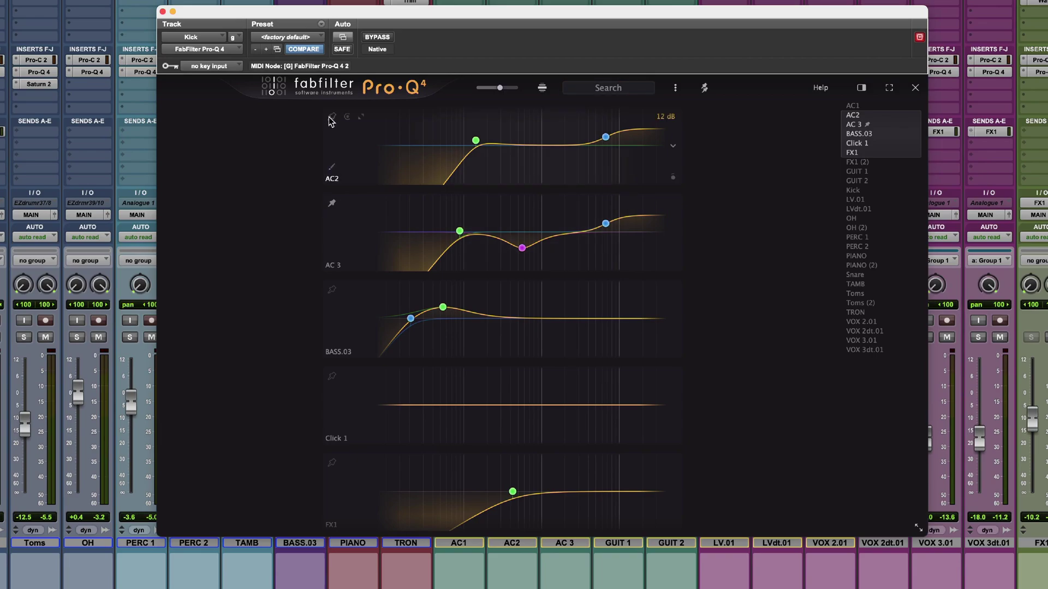
{"action": "left_click", "coordinate": [709, 92]}
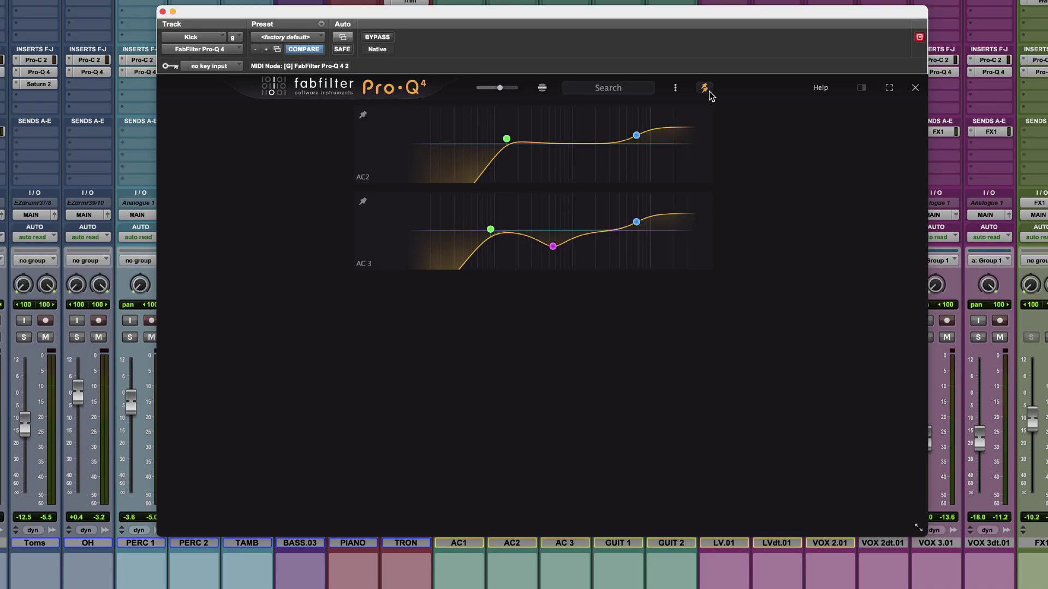
{"action": "left_click", "coordinate": [709, 90]}
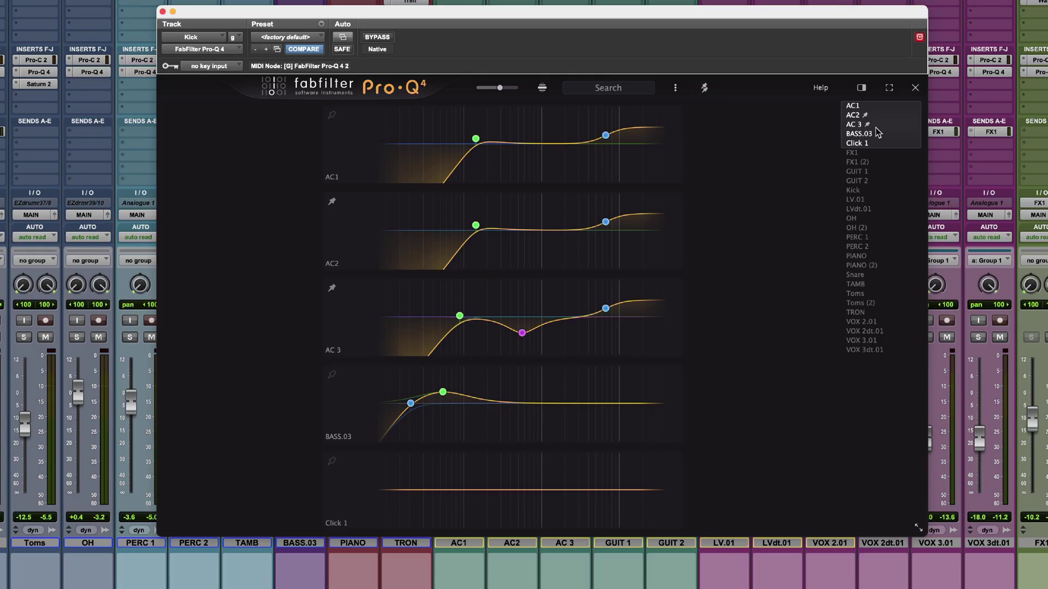
Step: Scroll to PERC 1, enlarge it, and add three bands to its curve
{"action": "left_click_drag", "start_coordinate": [878, 126], "coordinate": [896, 237]}
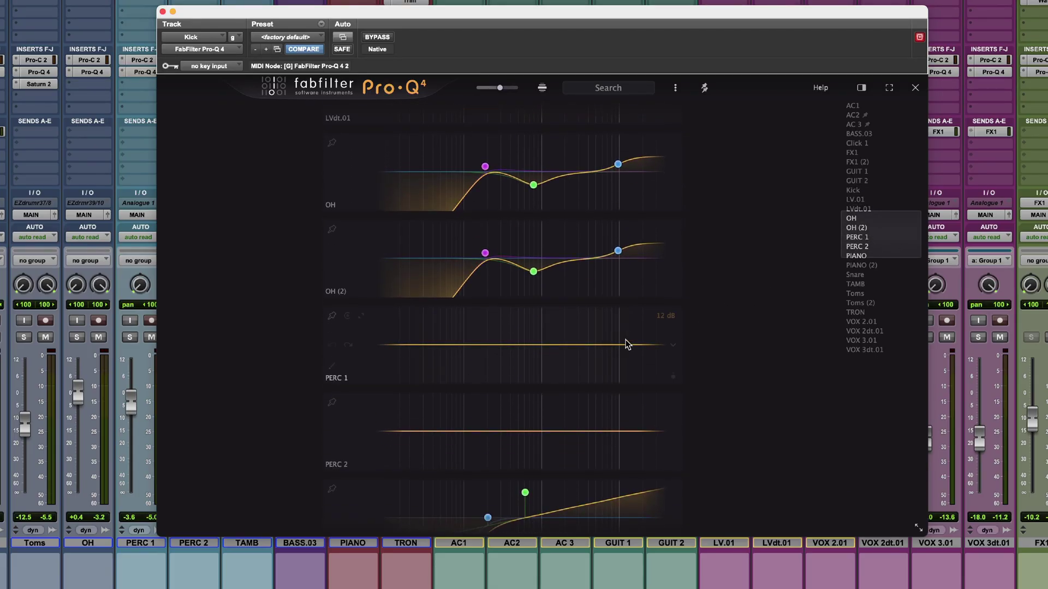
{"action": "left_click", "coordinate": [452, 371]}
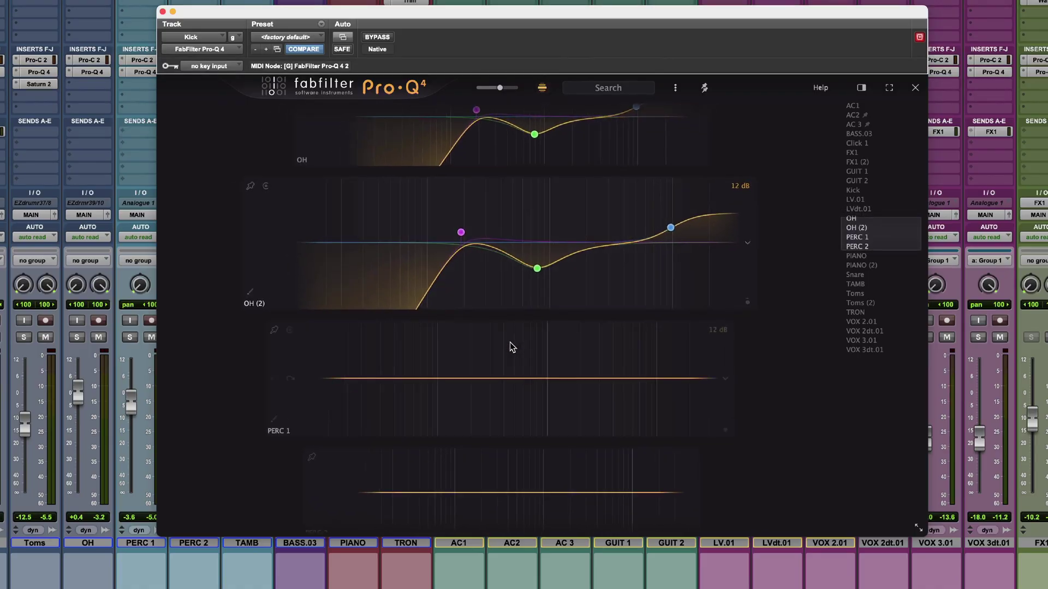
{"action": "left_click", "coordinate": [399, 346]}
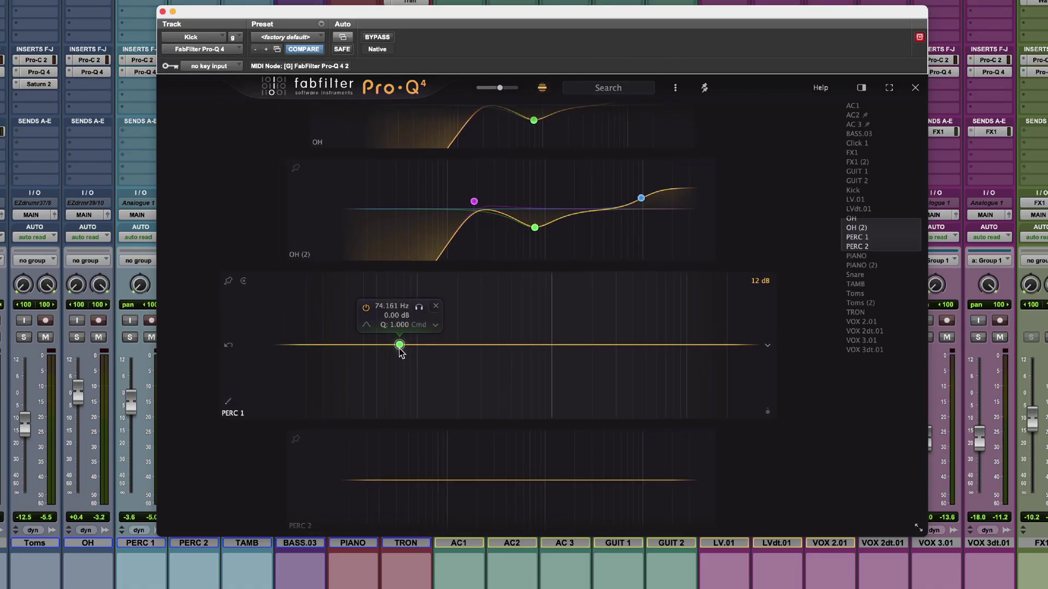
{"action": "left_click", "coordinate": [476, 345]}
{"action": "left_click", "coordinate": [580, 345]}
Step: Reshape two PERC 1 bands into cuts, undo, then sketch a bell curve and undo it
{"action": "left_click_drag", "start_coordinate": [580, 345], "coordinate": [608, 369]}
{"action": "left_click_drag", "start_coordinate": [400, 345], "coordinate": [432, 362]}
{"action": "key", "text": "super+z"}
{"action": "mouse_move", "coordinate": [314, 345]}
{"action": "left_mouse_down"}
{"action": "mouse_move", "coordinate": [406, 377]}
{"action": "mouse_move", "coordinate": [489, 288]}
{"action": "mouse_move", "coordinate": [522, 289]}
{"action": "mouse_move", "coordinate": [611, 325]}
{"action": "mouse_move", "coordinate": [637, 367]}
{"action": "mouse_move", "coordinate": [649, 368]}
{"action": "mouse_move", "coordinate": [662, 334]}
{"action": "left_mouse_up"}
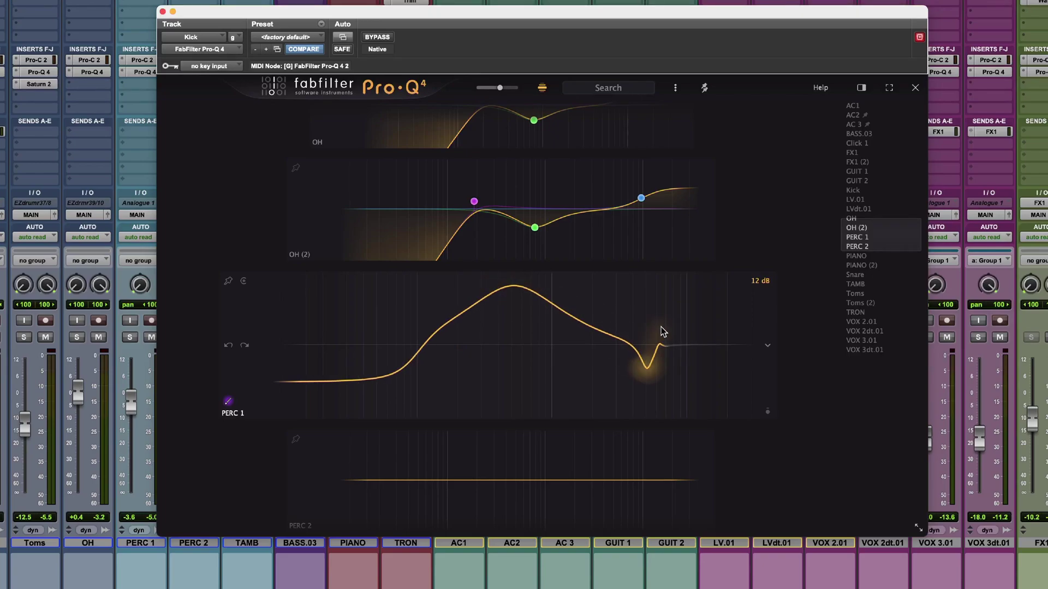
{"action": "left_click", "coordinate": [228, 345]}
Step: Enlarge OH (2) and OH in turn, restore equal panels, and shrink rows fully
{"action": "left_click", "coordinate": [425, 261]}
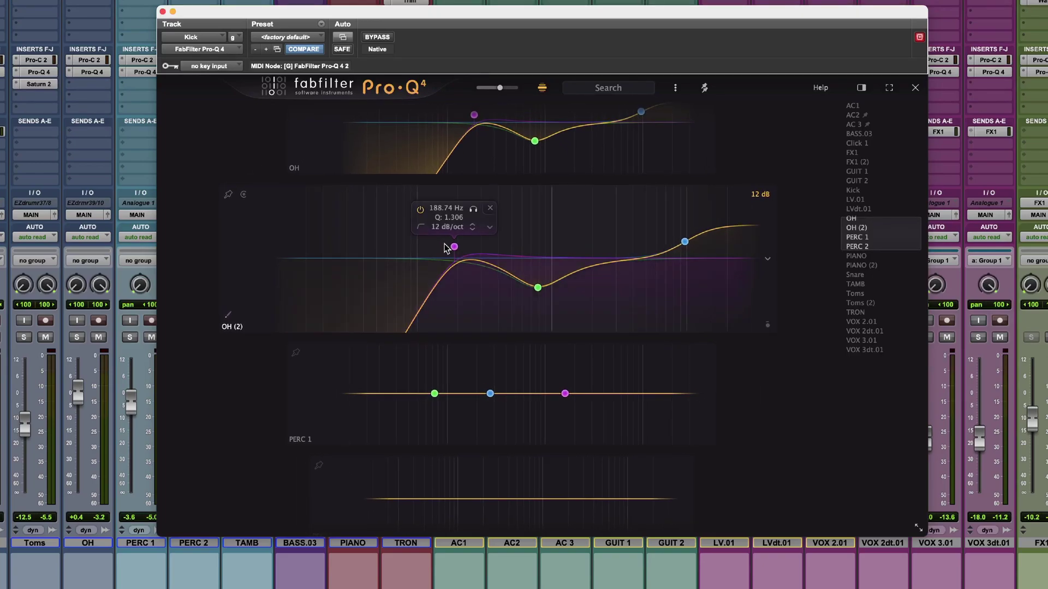
{"action": "left_click", "coordinate": [473, 167]}
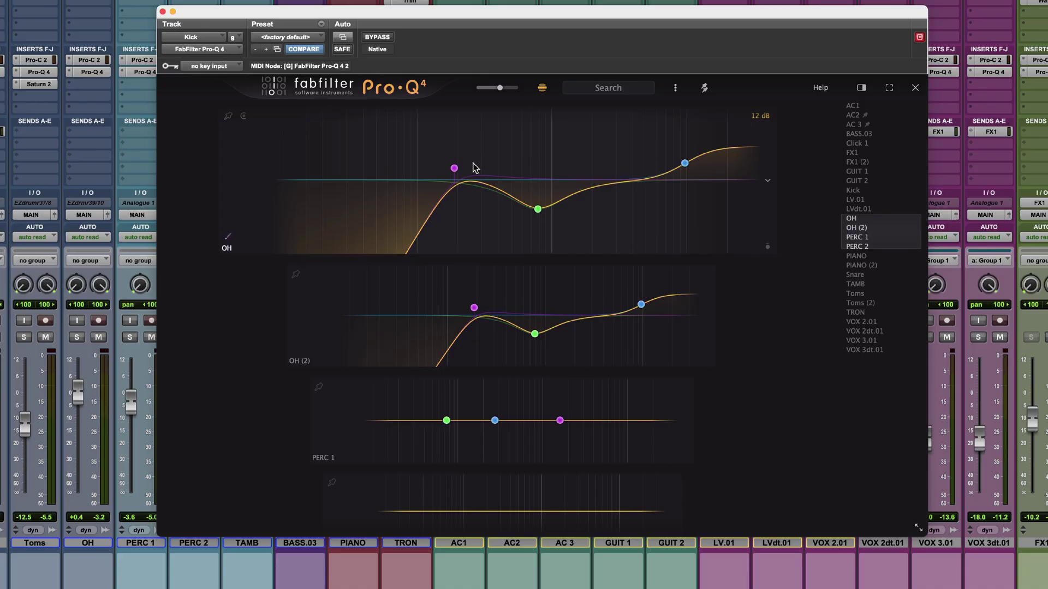
{"action": "left_click", "coordinate": [489, 104]}
{"action": "left_click_drag", "start_coordinate": [499, 89], "coordinate": [474, 86]}
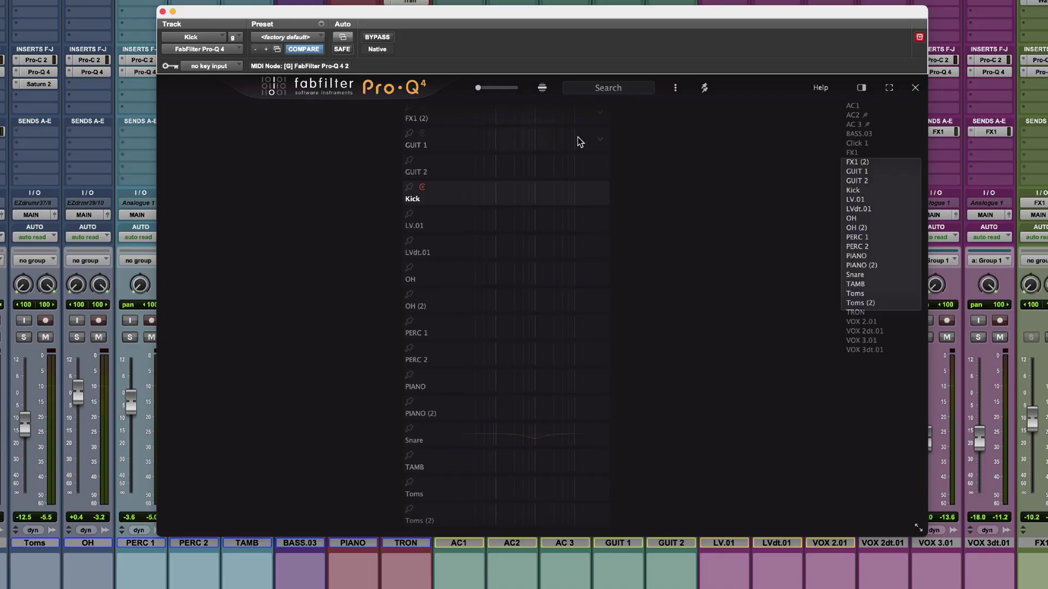
{"action": "scroll", "coordinate": [890, 250], "scroll_direction": "down", "scroll_amount": 2}
{"action": "left_click_drag", "start_coordinate": [888, 244], "coordinate": [881, 213]}
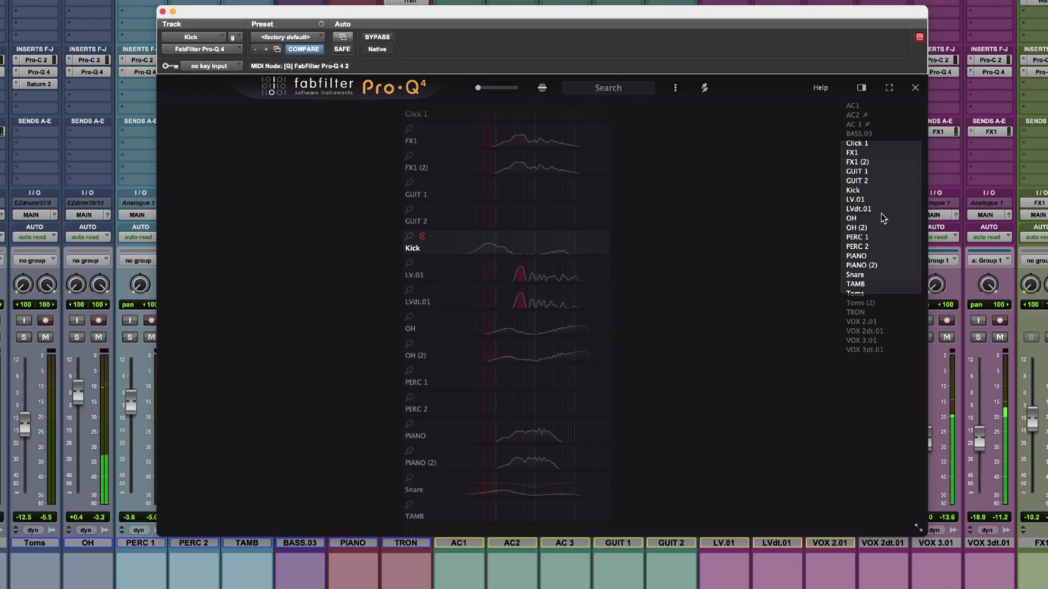
{"action": "left_click", "coordinate": [545, 274]}
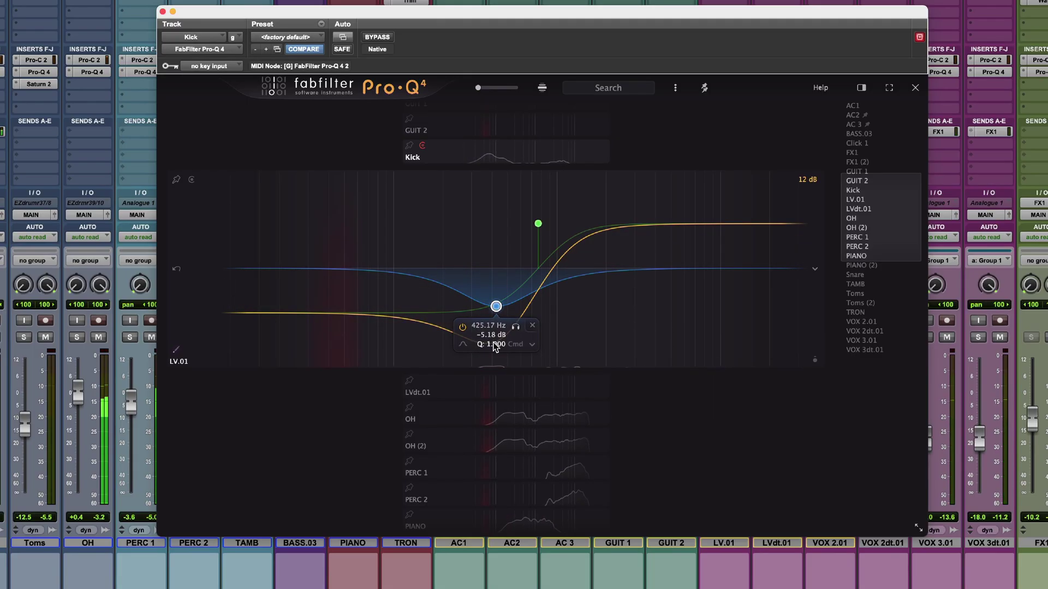
{"action": "left_click_drag", "start_coordinate": [495, 343], "coordinate": [496, 269]}
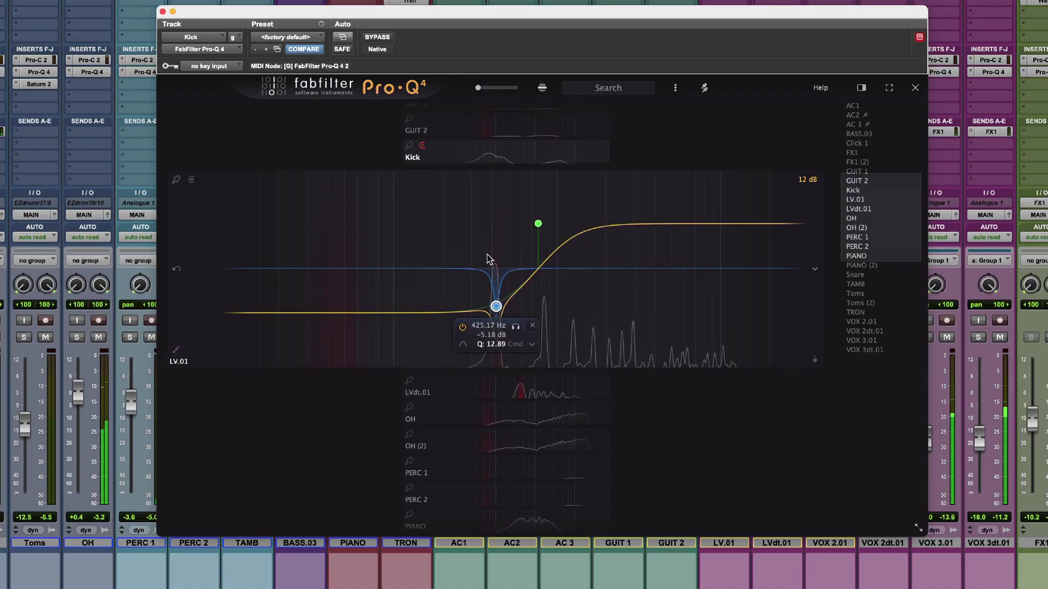
{"action": "left_click", "coordinate": [177, 271]}
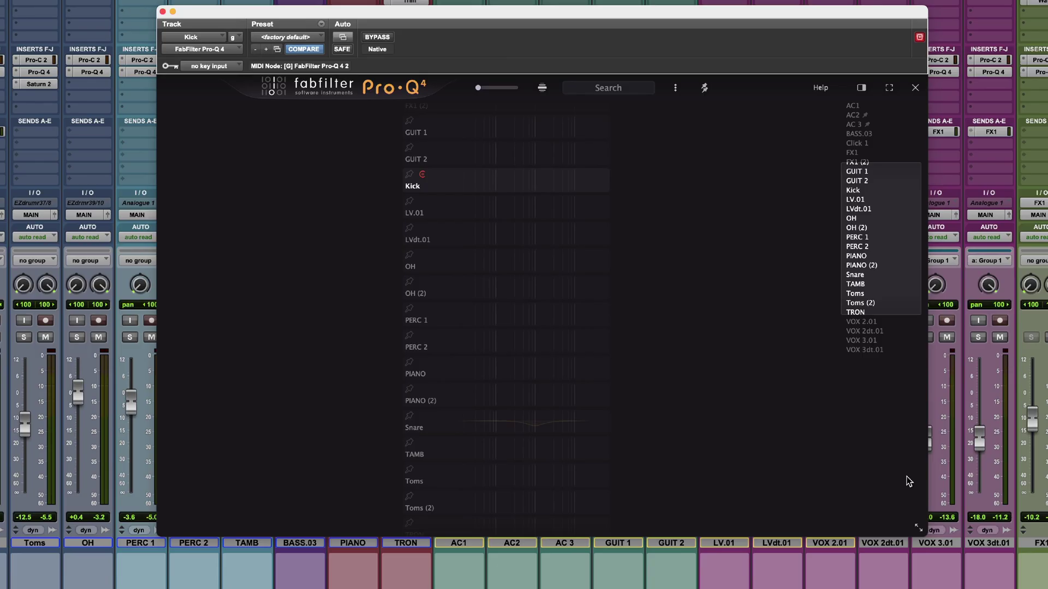
Step: Search for 'pi', expand PIANO, play the session, and toggle PIANO's output monitoring on and off
{"action": "scroll", "coordinate": [890, 252], "scroll_direction": "down", "scroll_amount": 2}
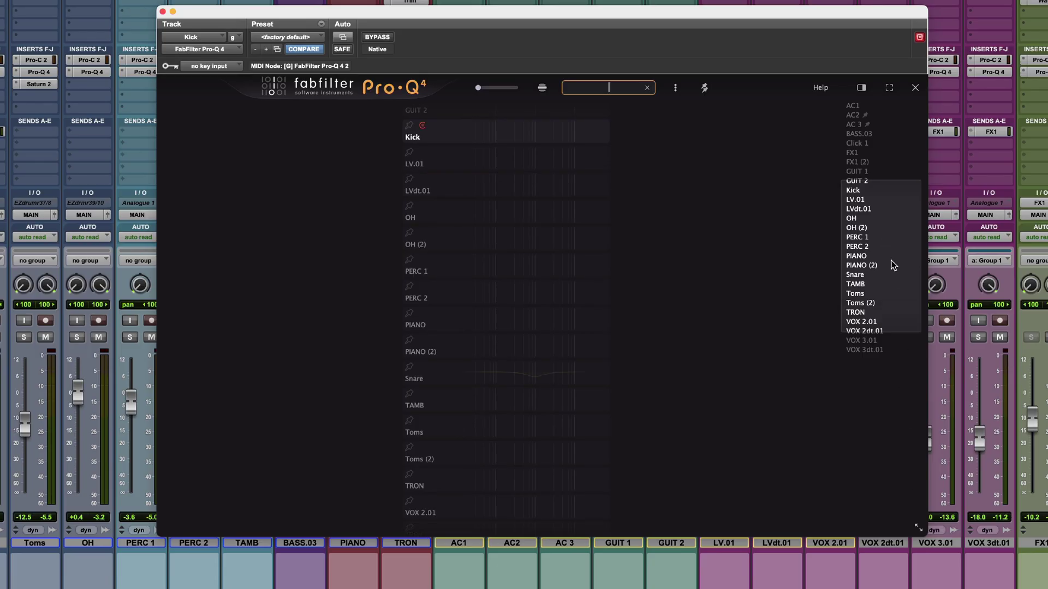
{"action": "type", "text": "pi"}
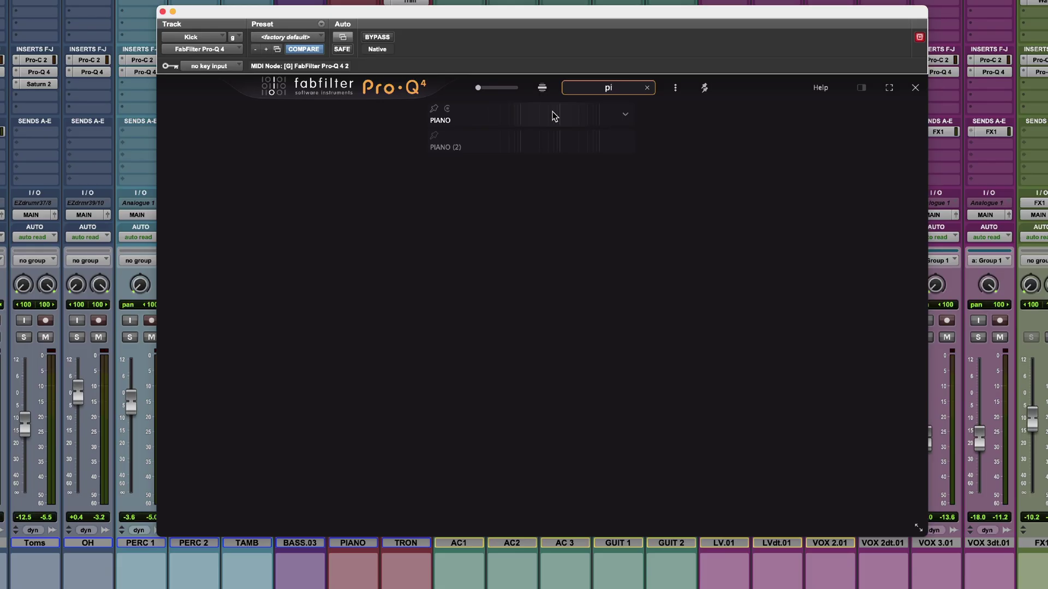
{"action": "left_click", "coordinate": [555, 116]}
{"action": "mouse_move", "coordinate": [890, 302]}
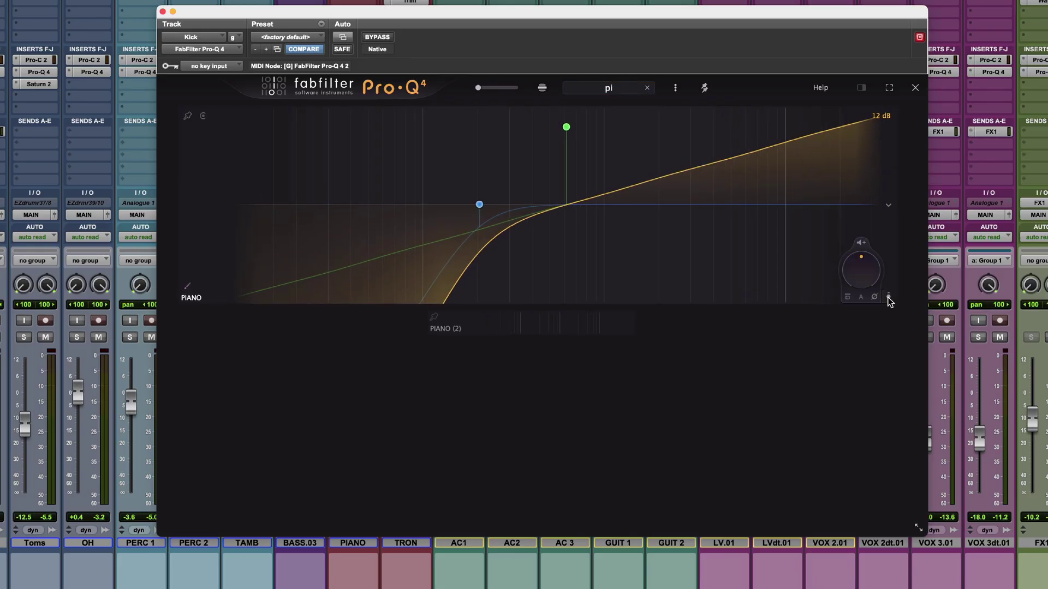
{"action": "key", "text": "space"}
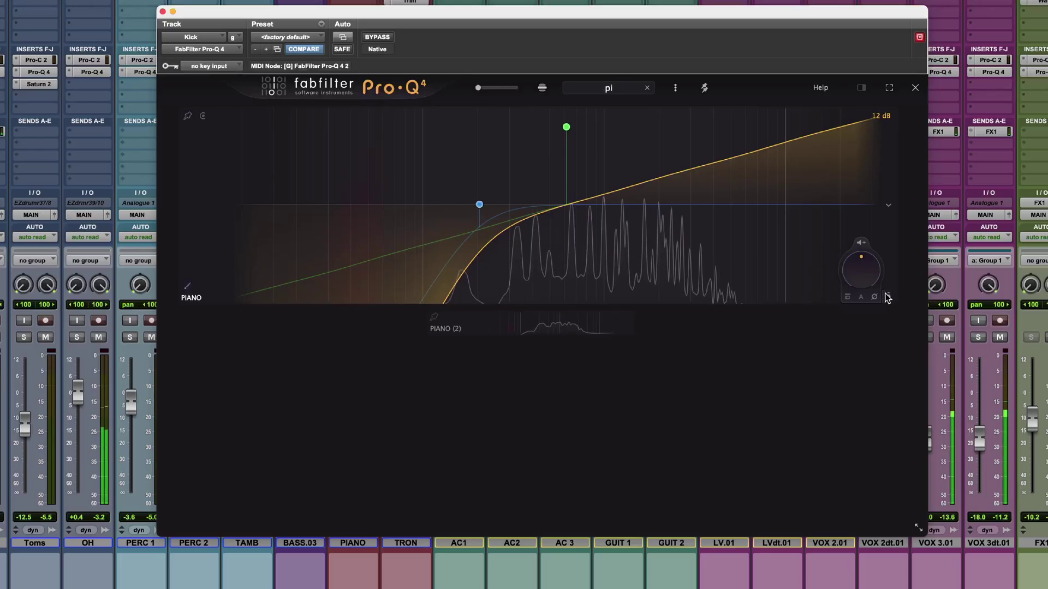
{"action": "left_click", "coordinate": [861, 244]}
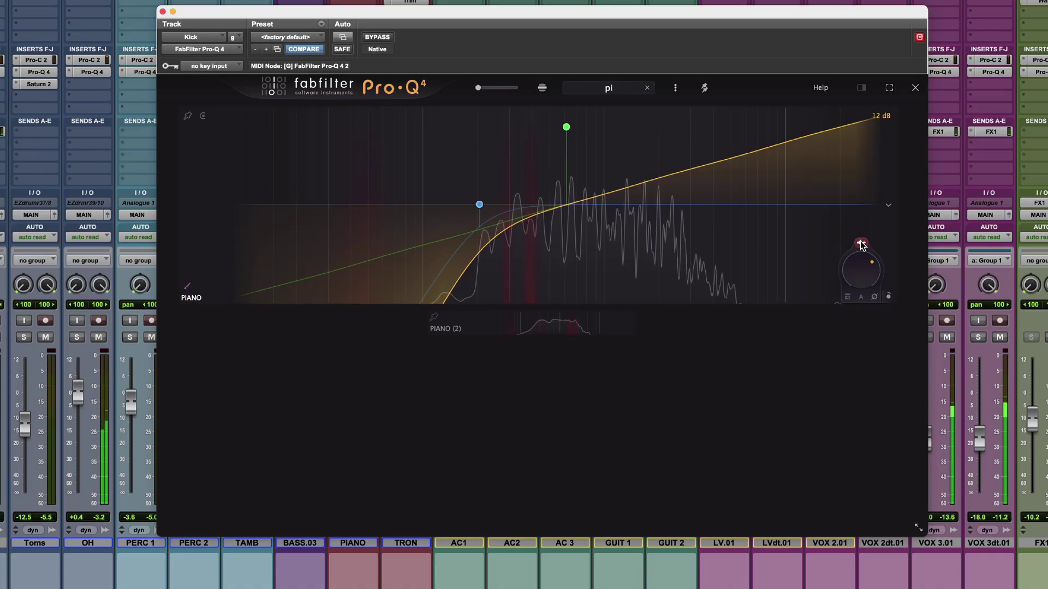
{"action": "left_click", "coordinate": [861, 243]}
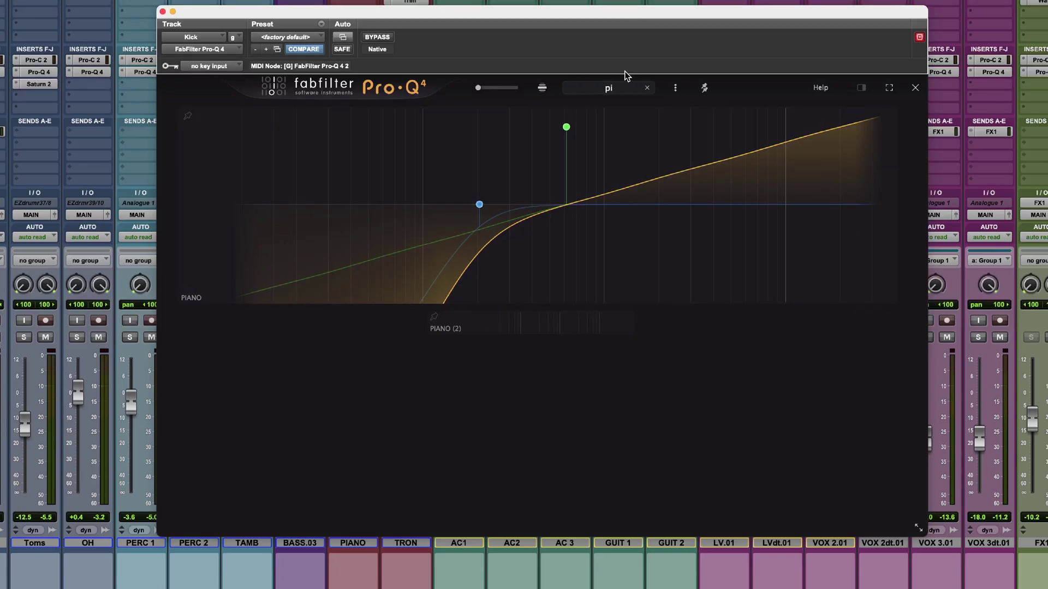
Step: Clear the 'pi' search and show all instances as stacked EQ graphs
{"action": "left_click", "coordinate": [621, 88]}
{"action": "key", "text": "BackSpace"}
{"action": "left_click", "coordinate": [542, 88]}
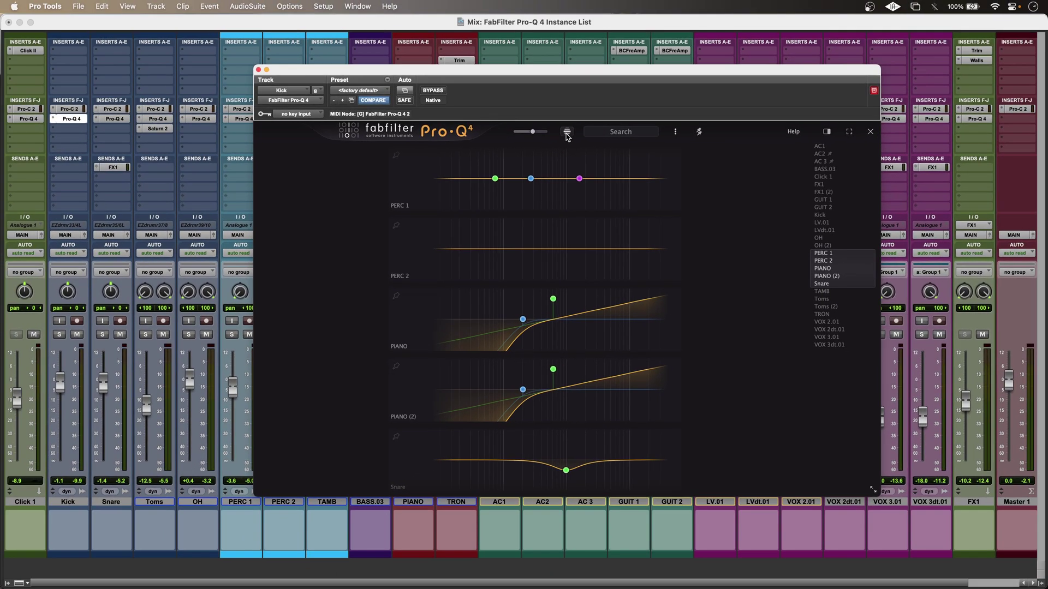
Step: Start playback so every instance graph shows its live analyzer spectrum
{"action": "key", "text": "space"}
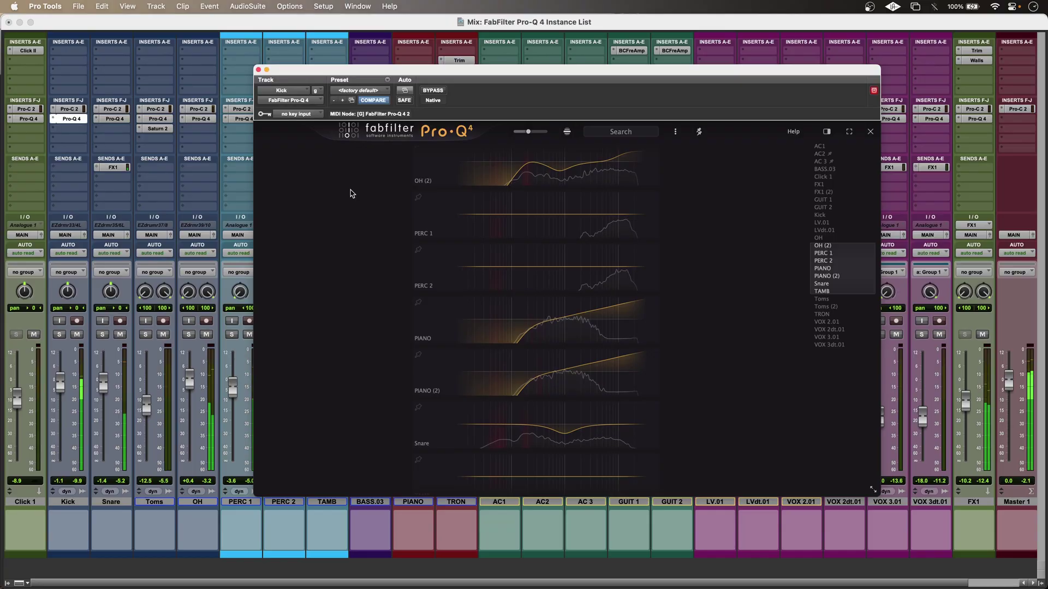